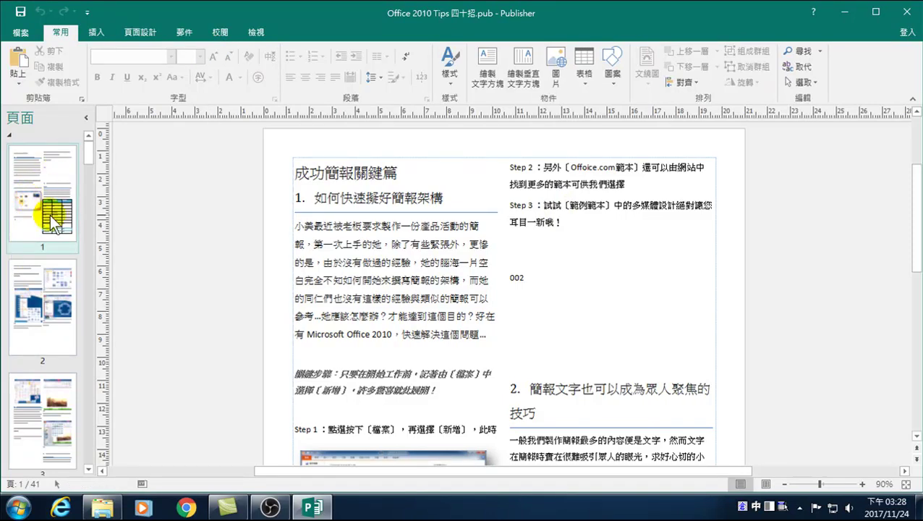
# - Show the Export page's 儲存以供商業印表機使用 options, set to 商業印刷 and PDF 和 Publisher .pub 檔案
pyautogui.click(22, 32)
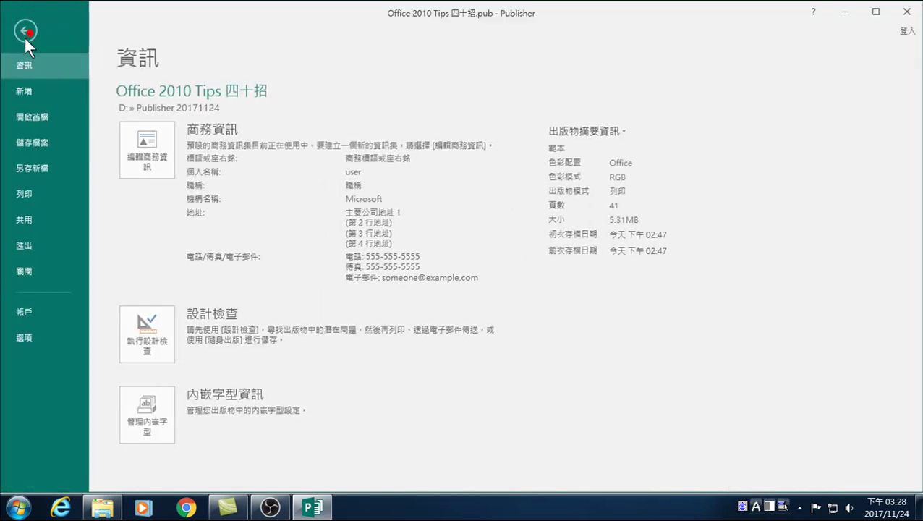
pyautogui.click(27, 245)
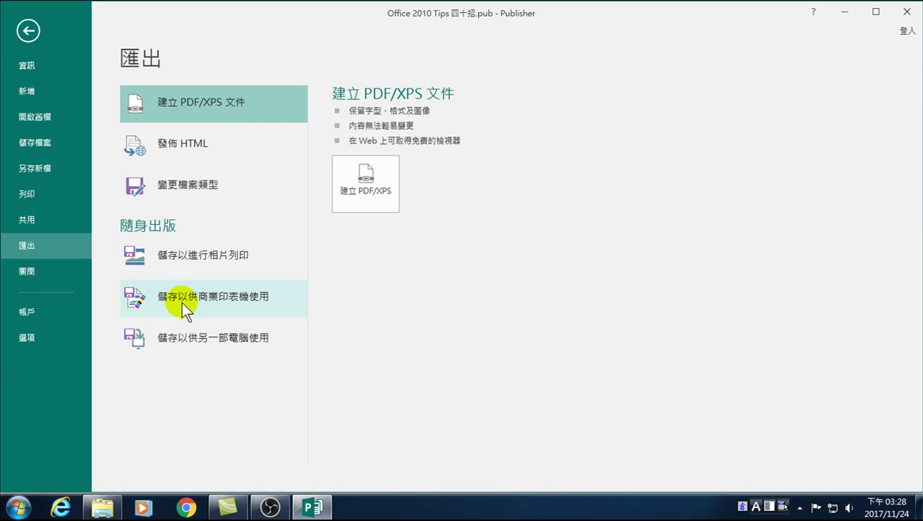
pyautogui.click(179, 301)
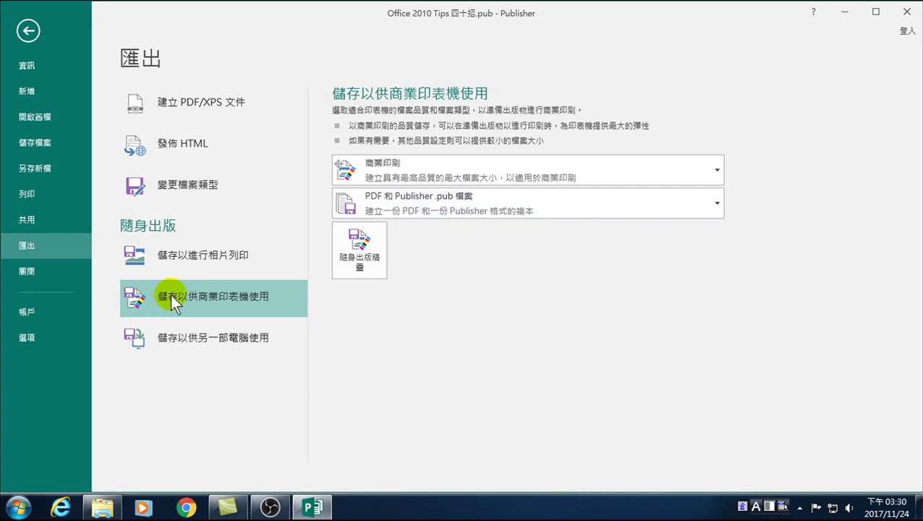
# - Switch to the 儲存以供另一部電腦使用 option under 隨身出版
pyautogui.click(177, 335)
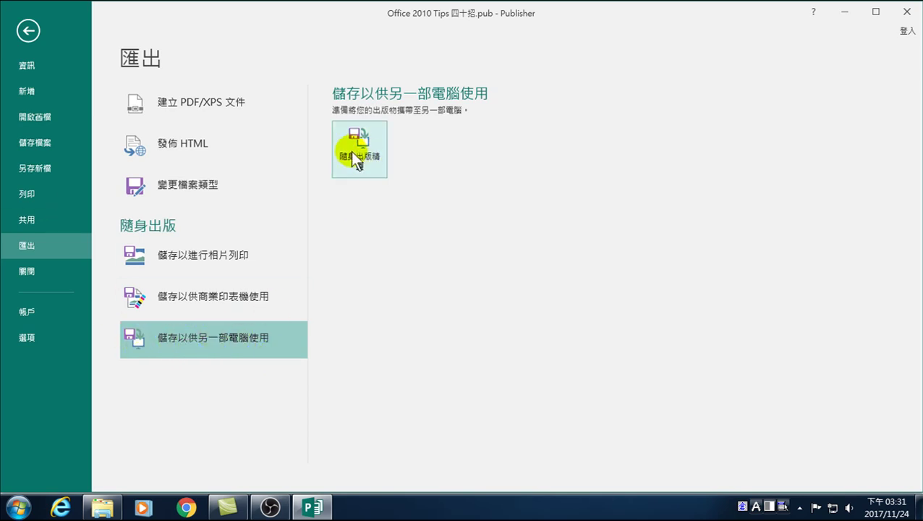
# - Launch the 隨身出版精靈, move its dialog aside, and advance to the save-location step
pyautogui.click(373, 160)
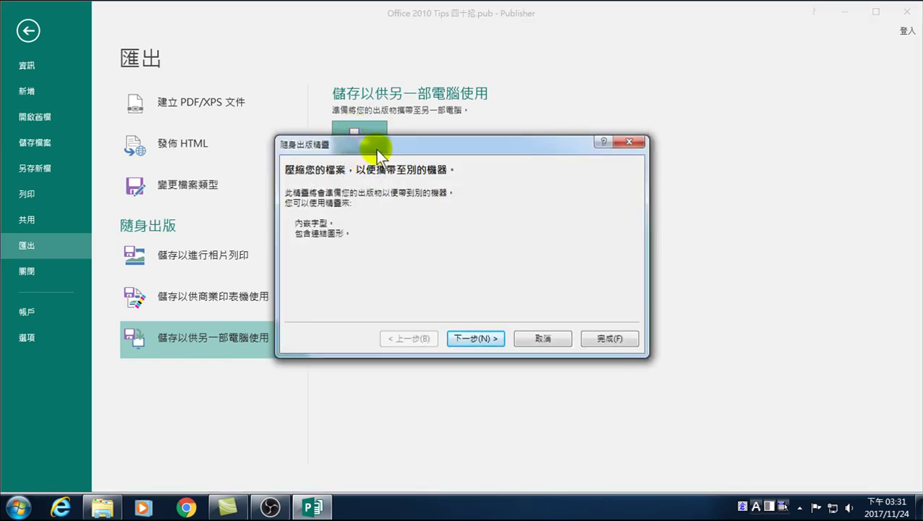
pyautogui.moveTo(376, 149); pyautogui.dragTo(440, 199)
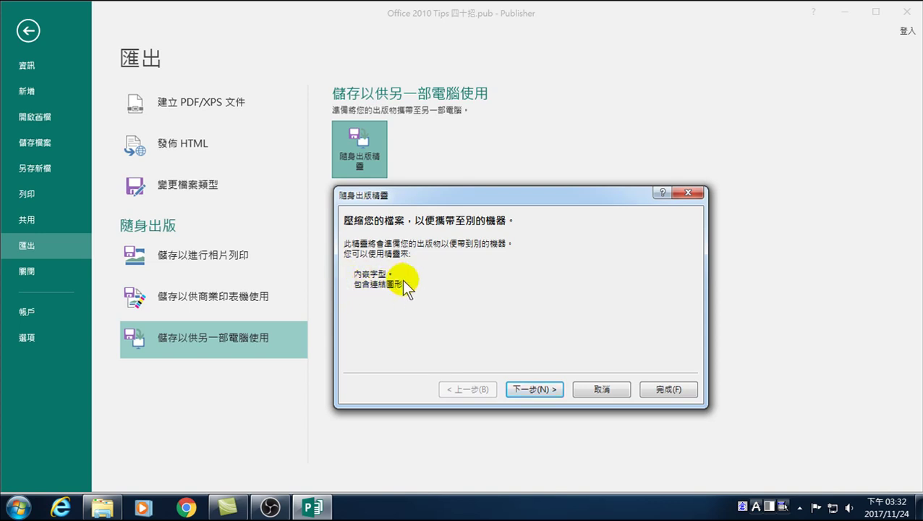
pyautogui.click(532, 389)
# - Set the wizard to save to 其他位置, choosing the D:\Publisher 20171124 folder
pyautogui.click(302, 261)
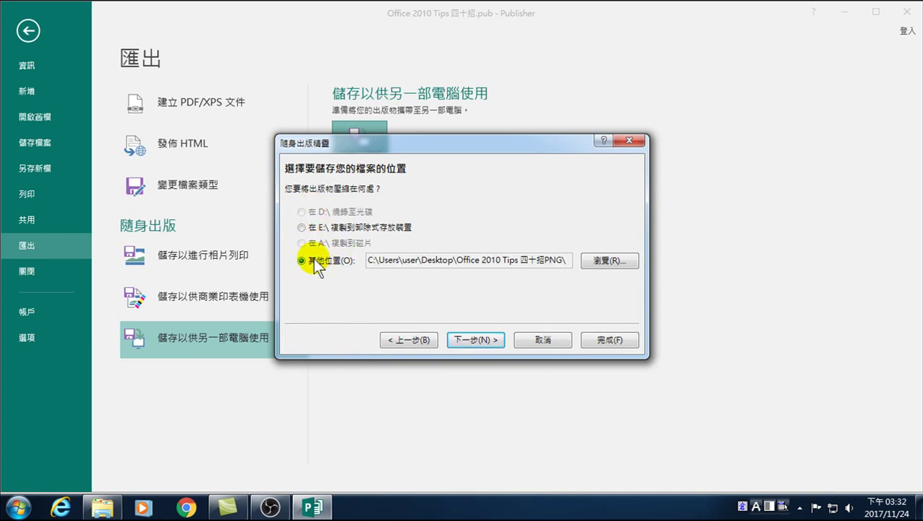
pyautogui.click(599, 262)
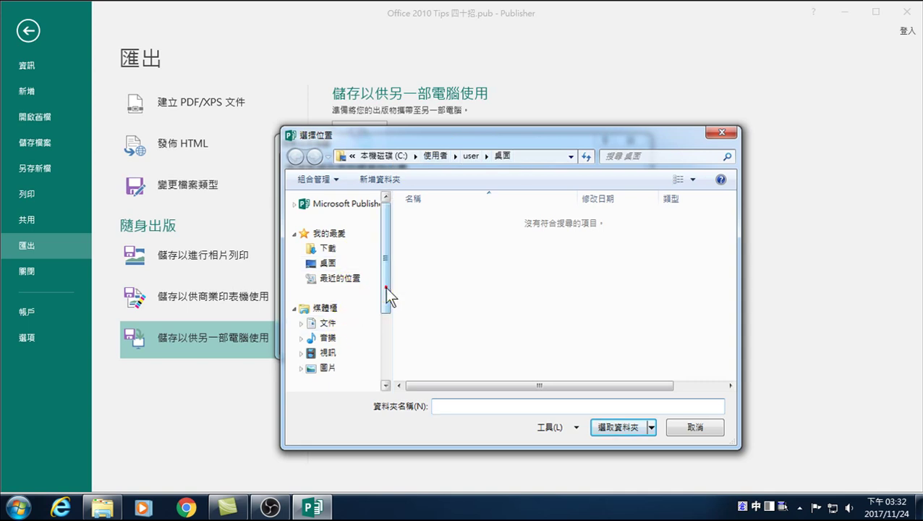
pyautogui.scroll(-2, 362, 318)
pyautogui.click(349, 332)
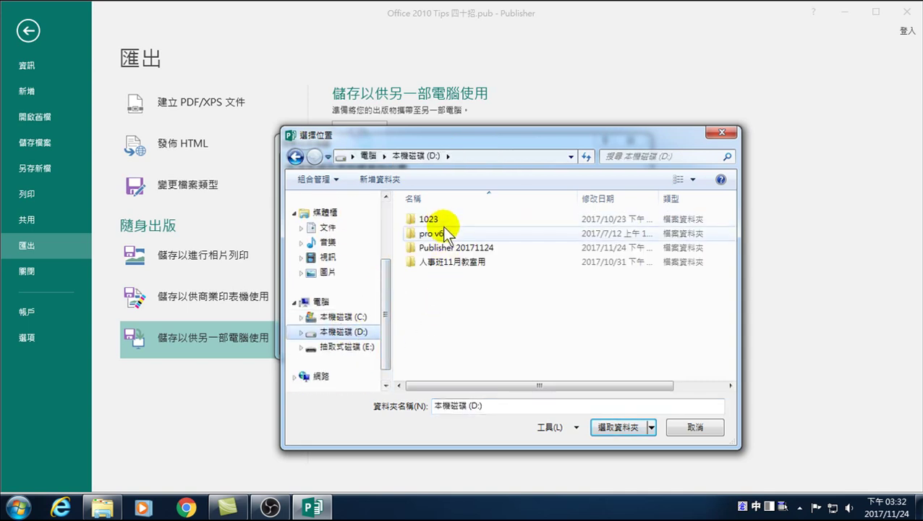
pyautogui.doubleClick(434, 244)
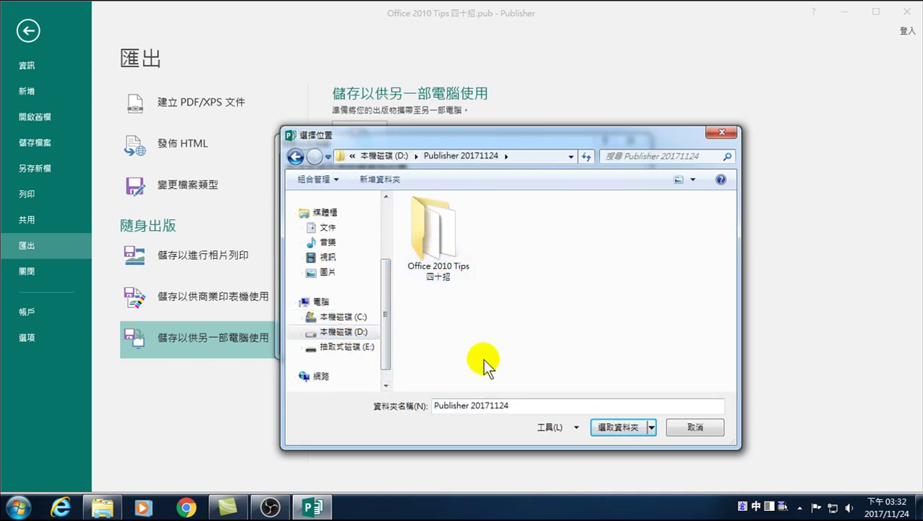
pyautogui.click(608, 425)
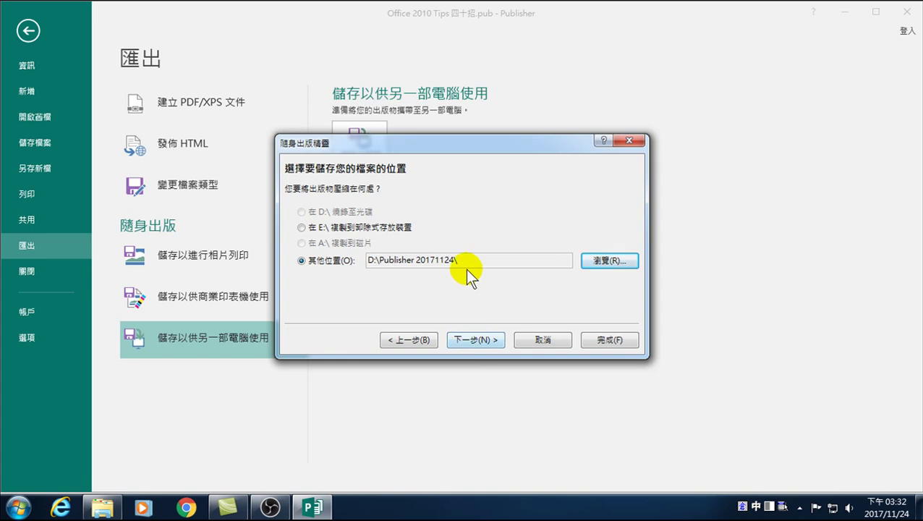
# - Create a new subfolder 隨身出版 in Publisher 20171124 and select it as the save location
pyautogui.click(601, 260)
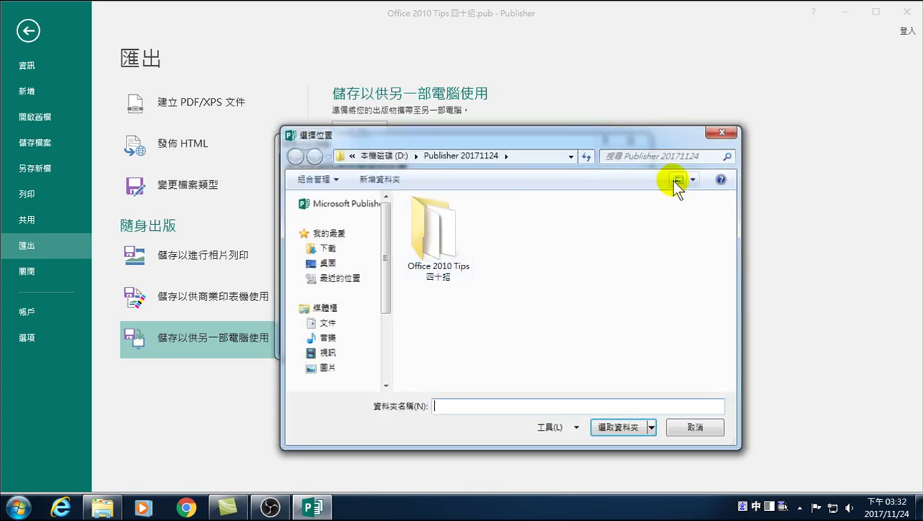
pyautogui.rightClick(533, 228)
pyautogui.moveTo(563, 372)
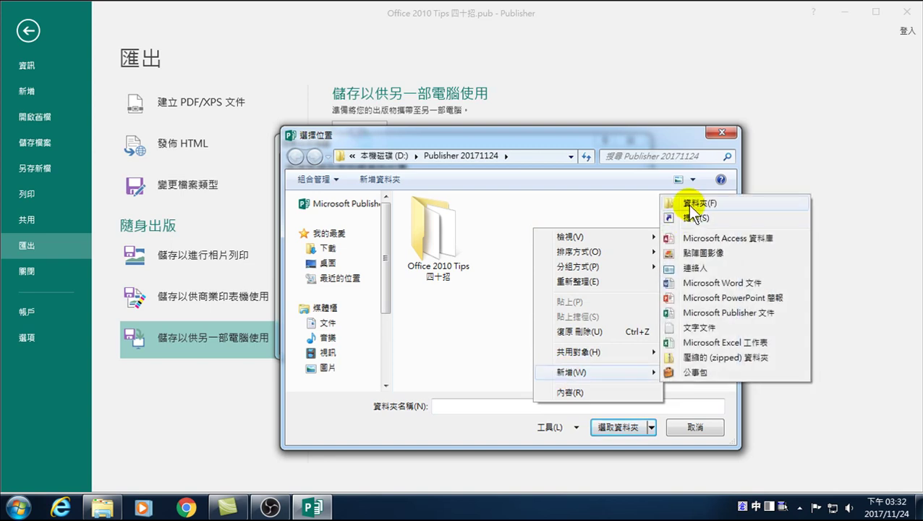
pyautogui.click(690, 205)
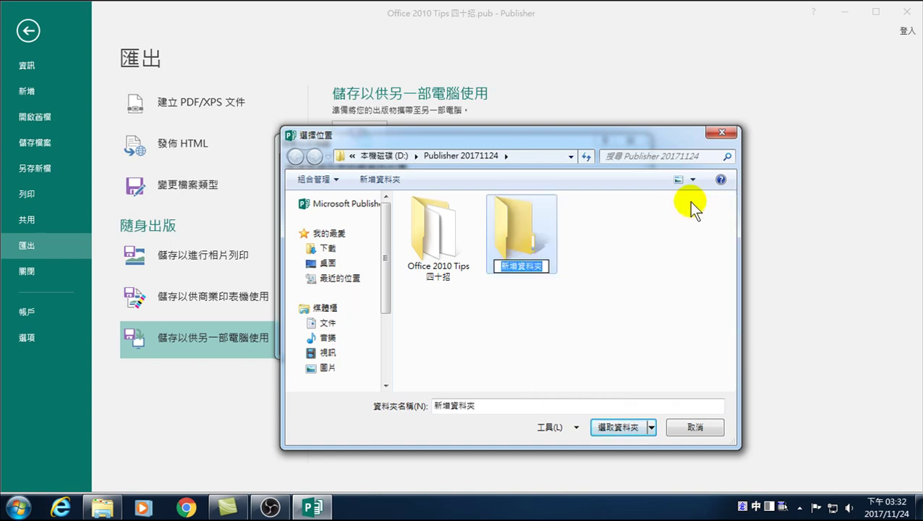
pyautogui.write('nl')
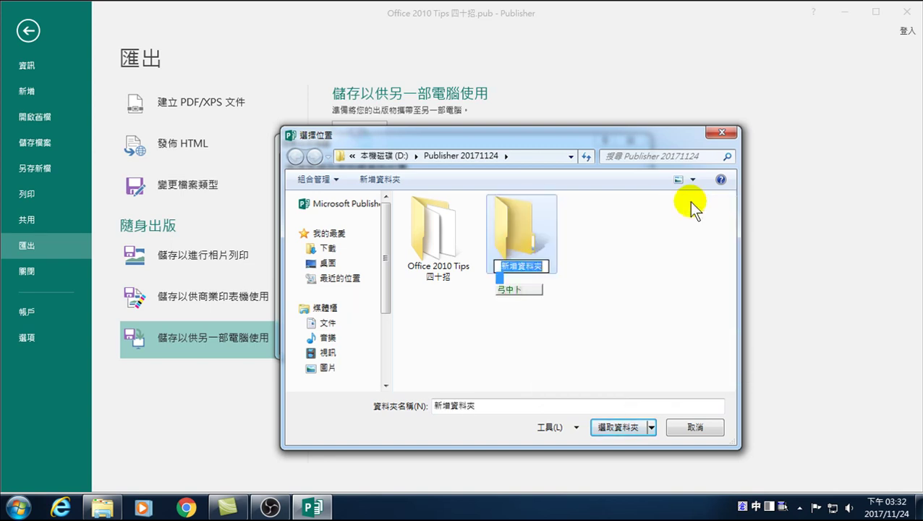
pyautogui.write('隨身出')
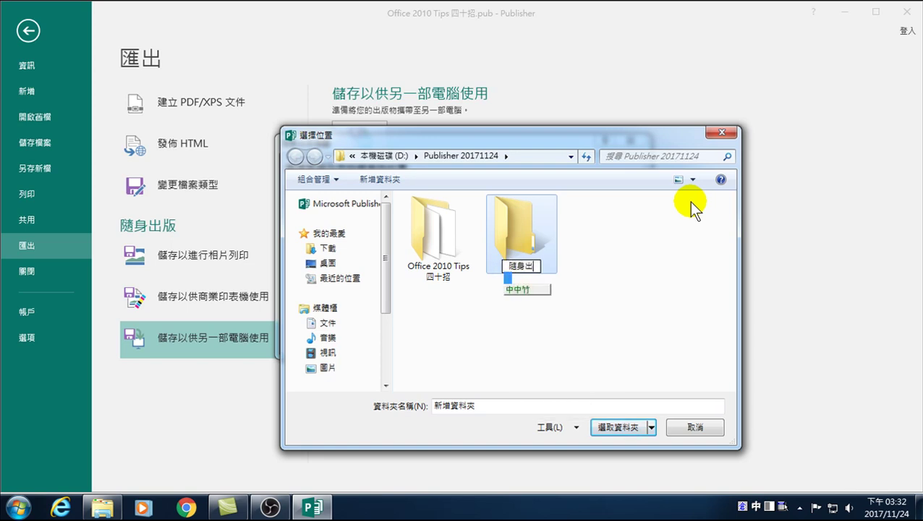
pyautogui.write('版')
pyautogui.click(527, 235)
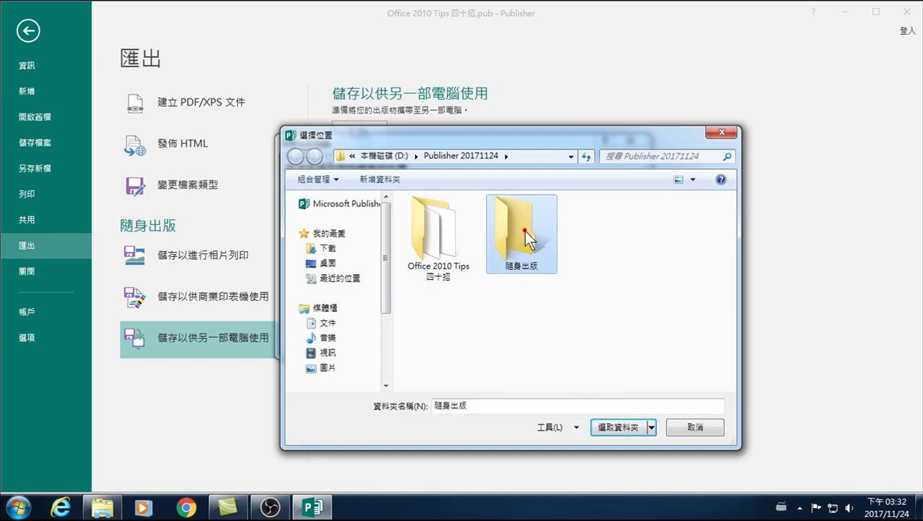
pyautogui.doubleClick(515, 230)
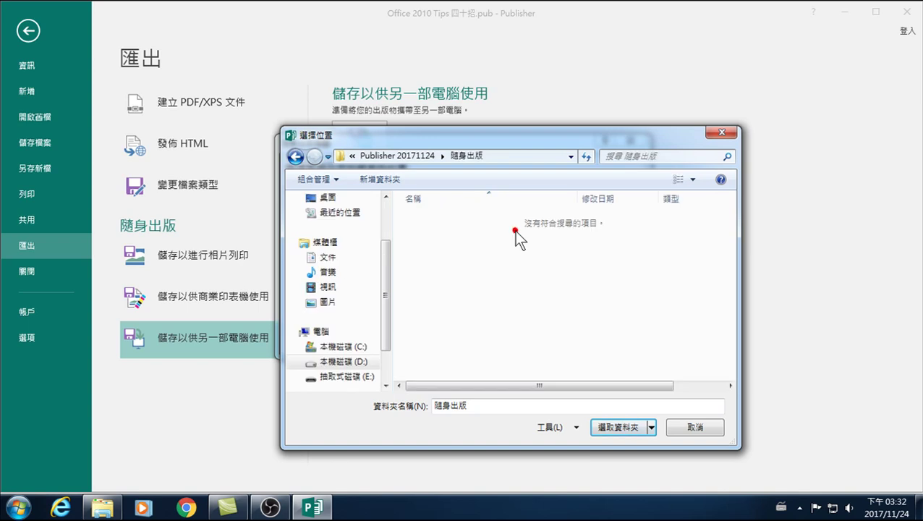
pyautogui.click(612, 429)
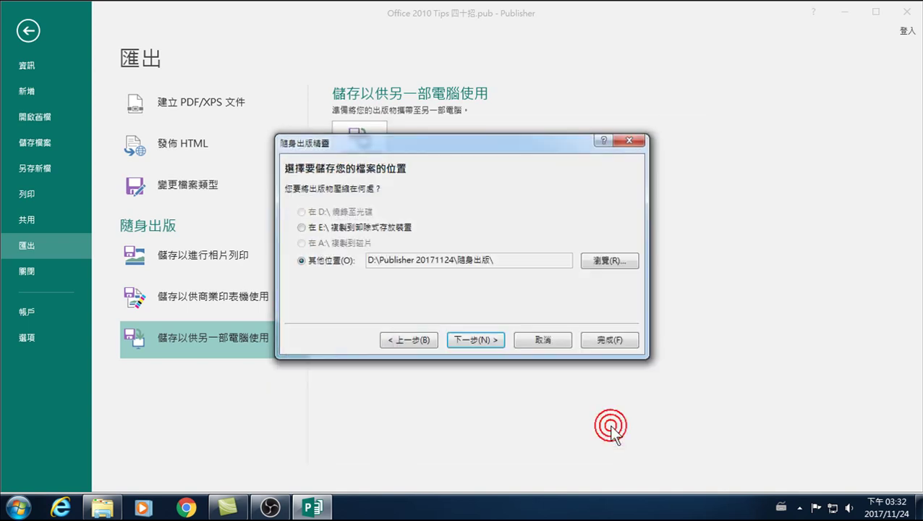
# - Turn on 內嵌 TrueType 字型 and 建立內嵌圖形的連結, then advance to the pack summary
pyautogui.click(469, 341)
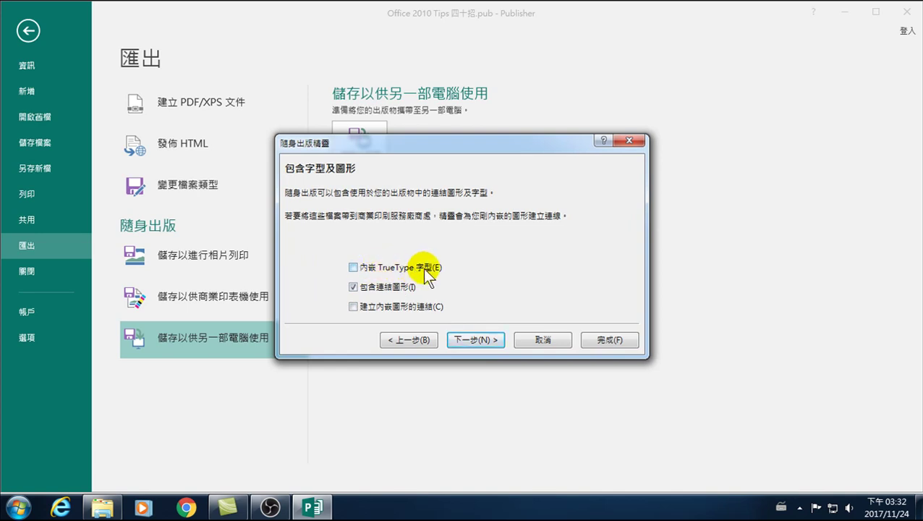
pyautogui.click(354, 267)
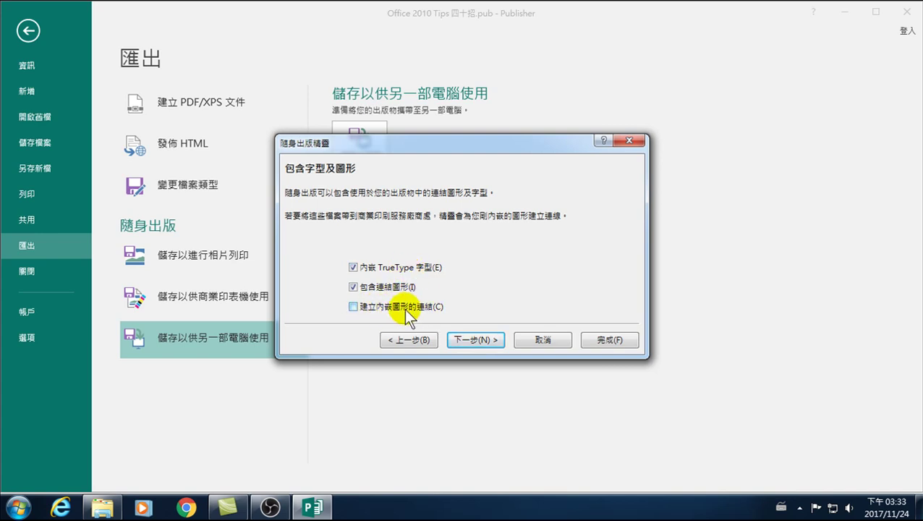
pyautogui.click(354, 307)
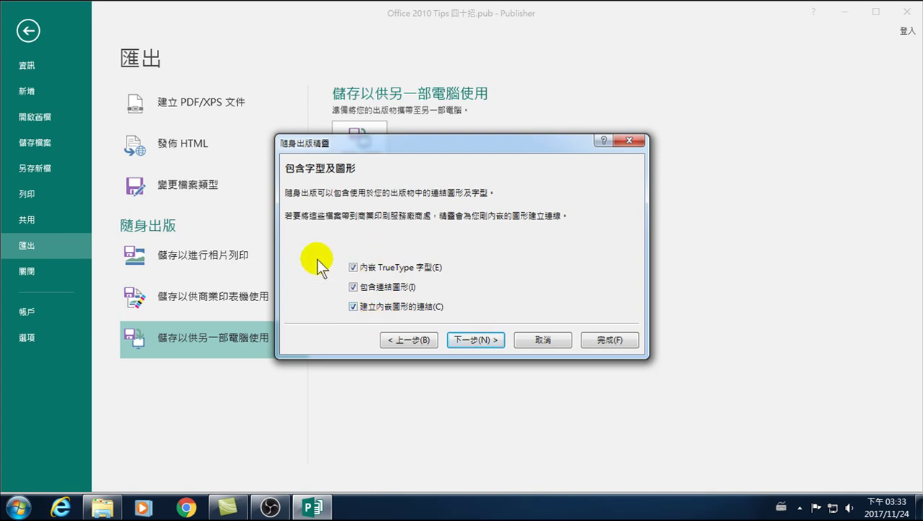
pyautogui.click(471, 339)
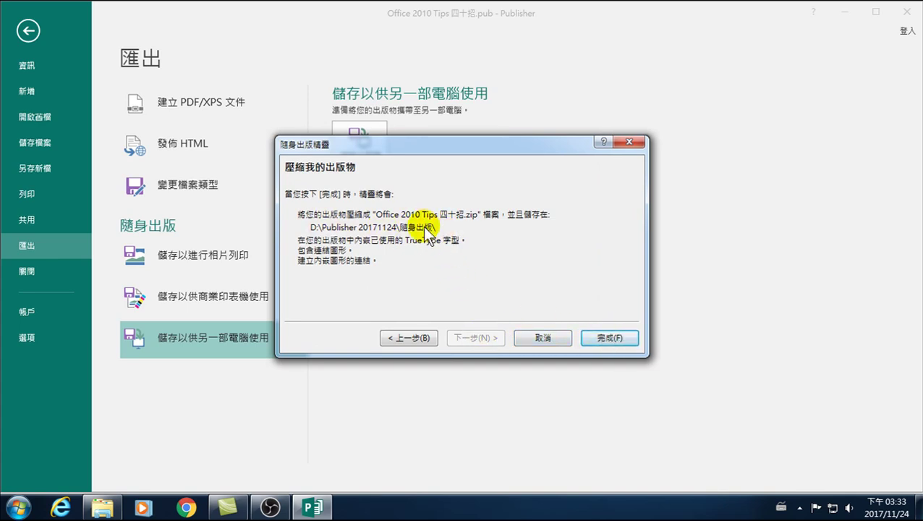
# - Pack the publication into Office 2010 Tips 四十招.zip and dismiss the success message
pyautogui.click(607, 337)
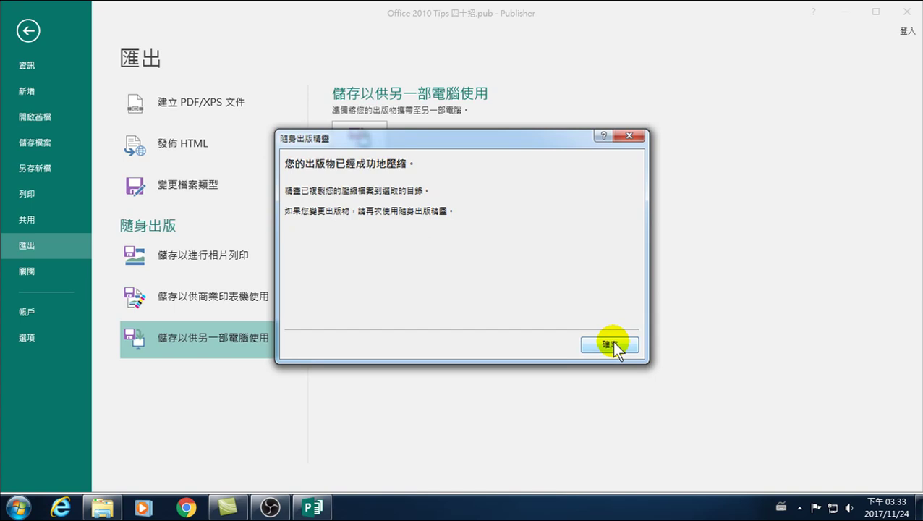
pyautogui.click(594, 344)
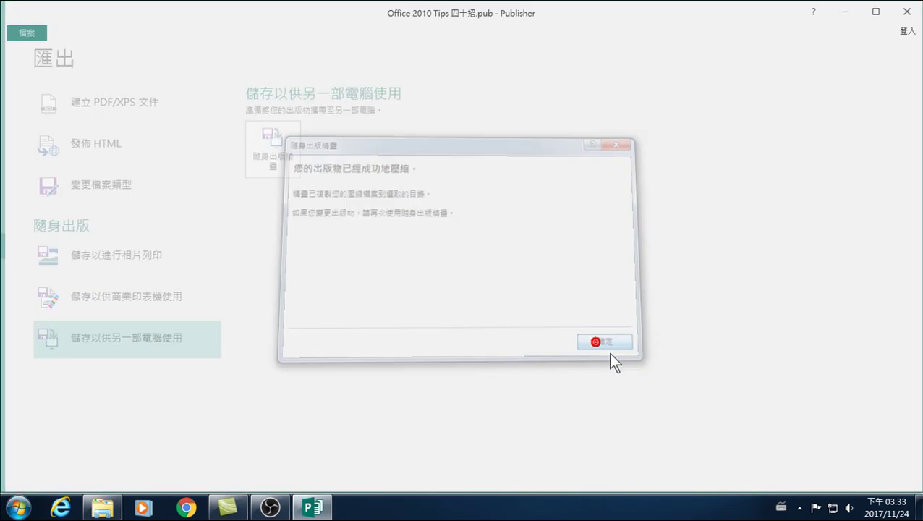
# - In Explorer, open the Office 2010 Tips 四十招 zip in 隨身出版, check publication, then return to Publisher
pyautogui.click(102, 507)
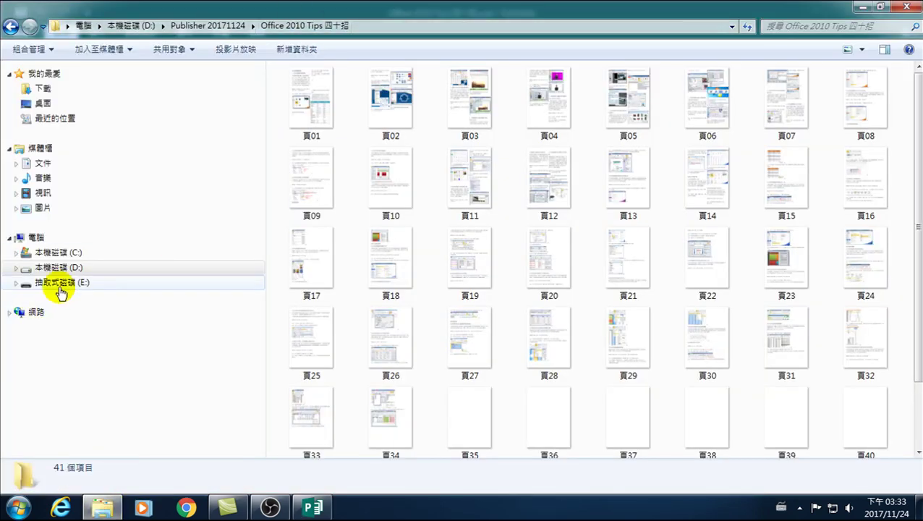
pyautogui.click(215, 28)
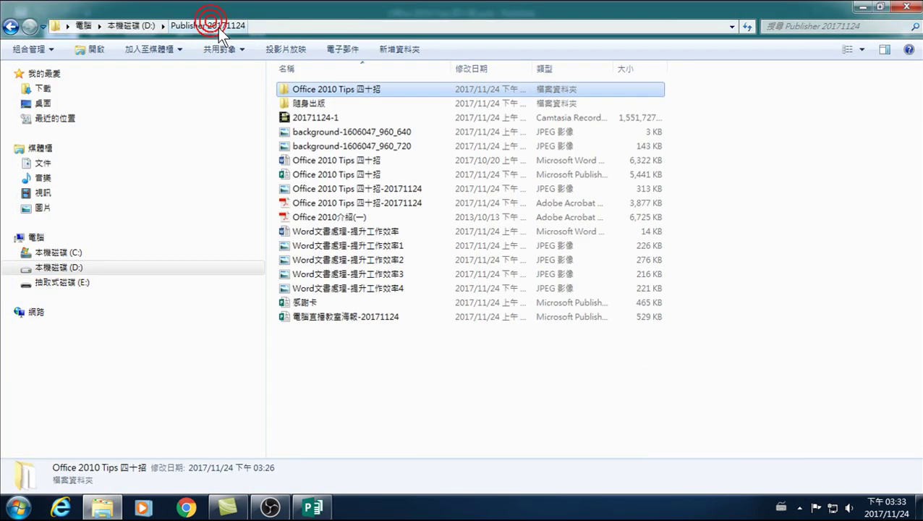
pyautogui.doubleClick(290, 96)
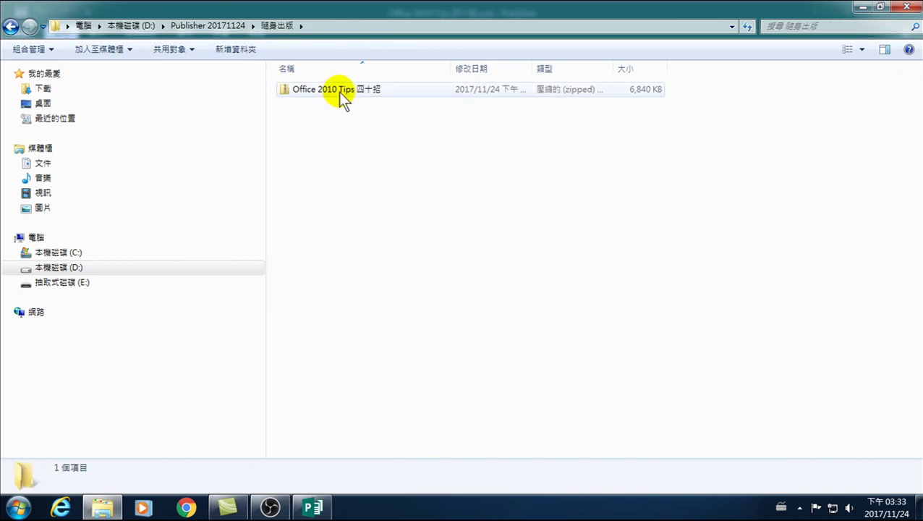
pyautogui.doubleClick(325, 91)
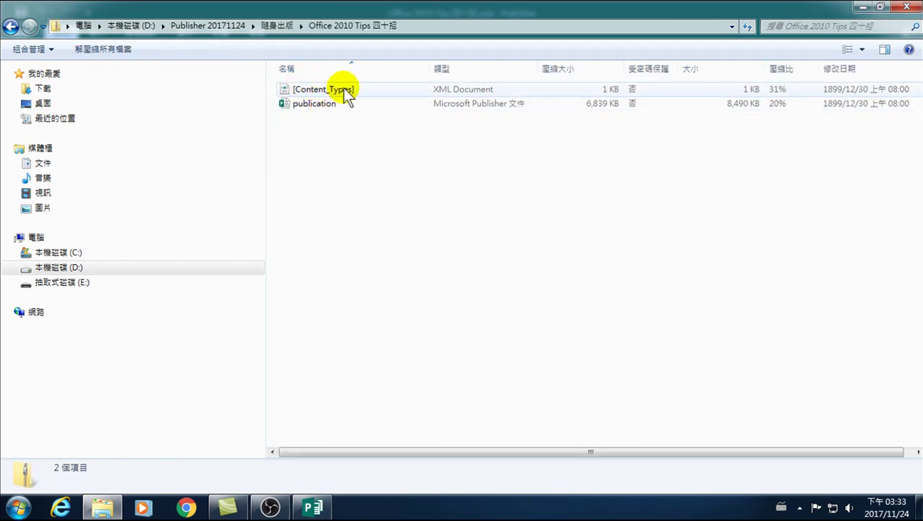
pyautogui.click(321, 107)
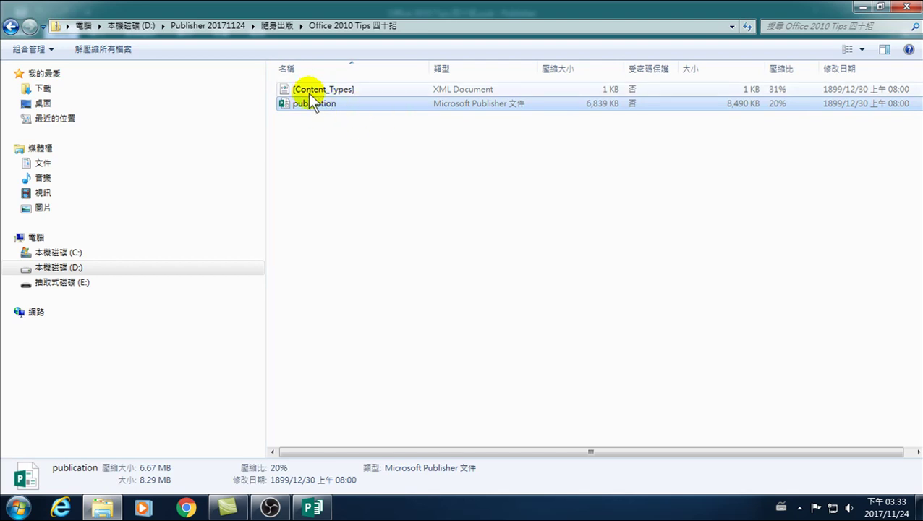
pyautogui.click(313, 508)
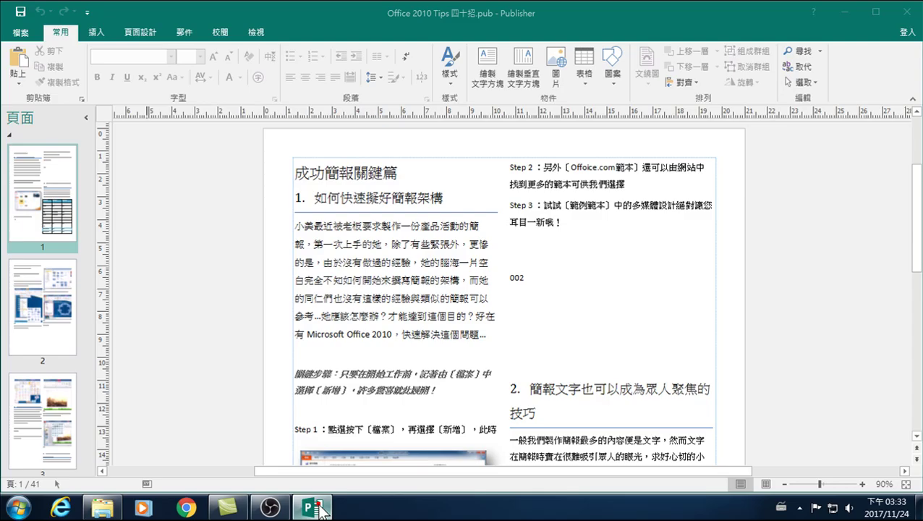